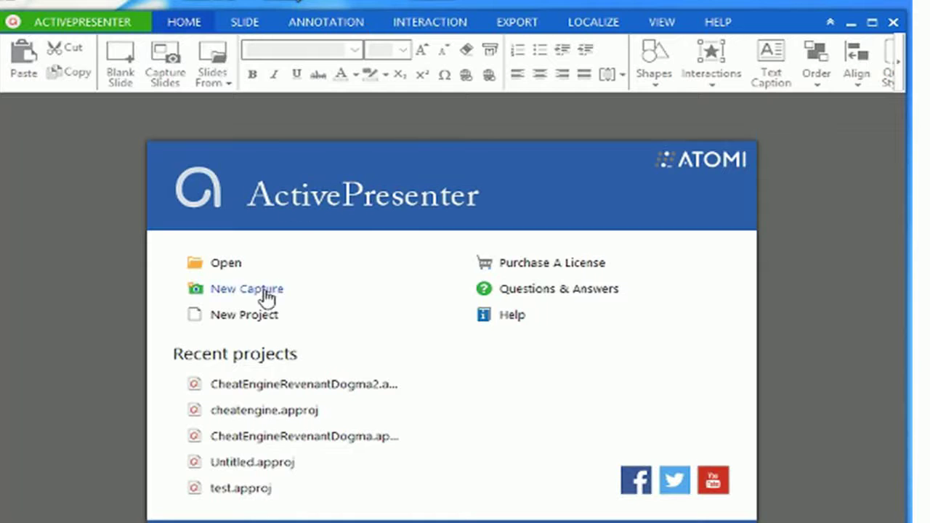
Create a new capture project named test with the Record Movie/Streaming Video profile
left_click(260, 293)
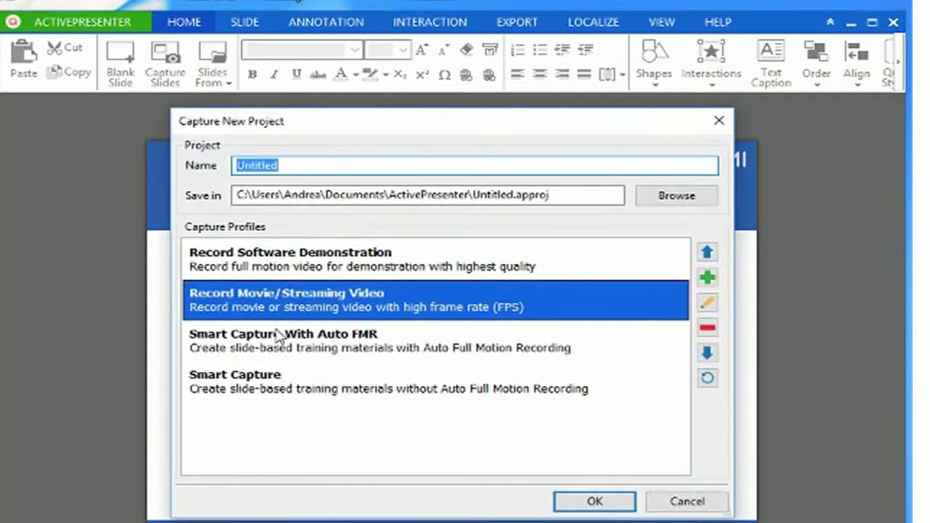
type("test")
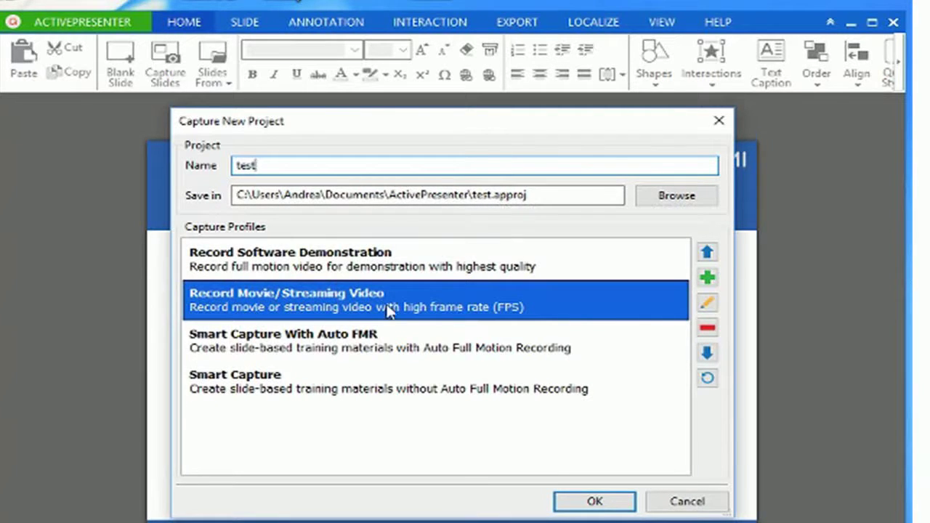
left_click(592, 501)
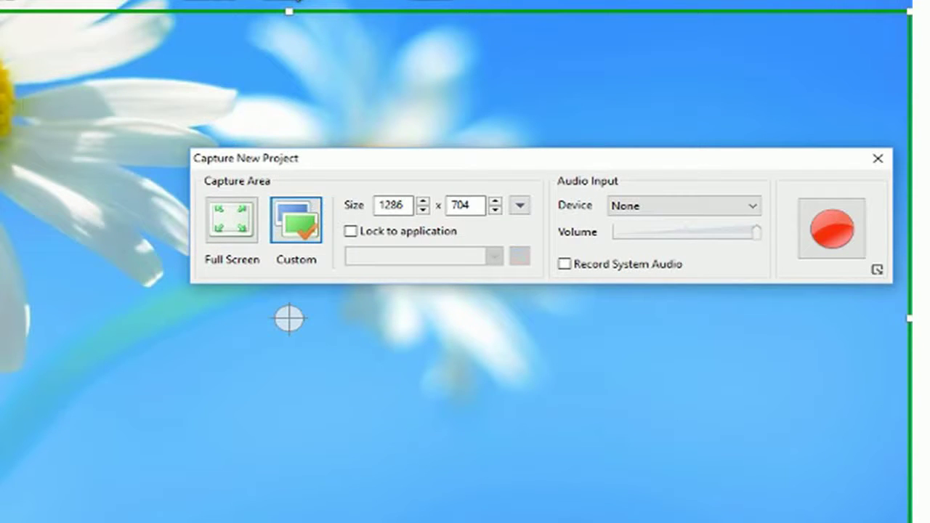
Set a custom capture area of 796 x 483 and record a screen video of moving a desktop file, ending the capture
left_click_drag(289, 318, 366, 302)
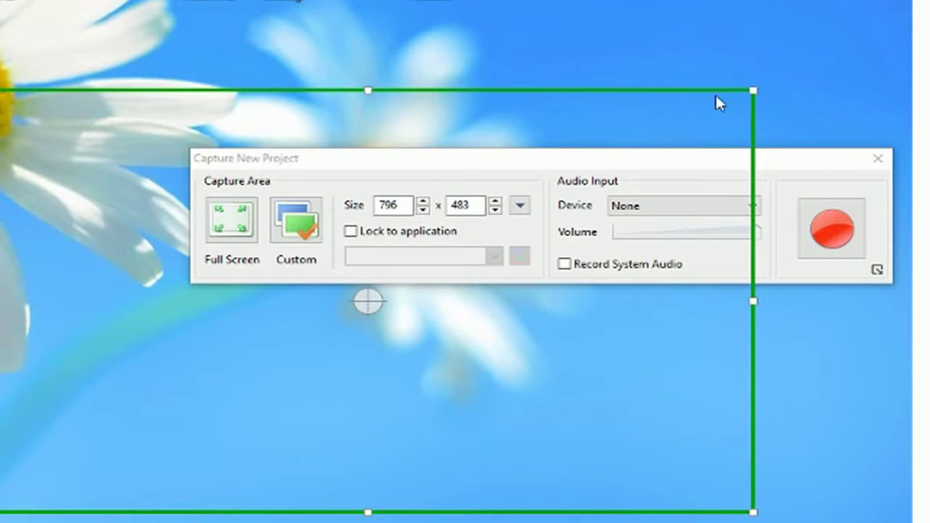
left_click(821, 230)
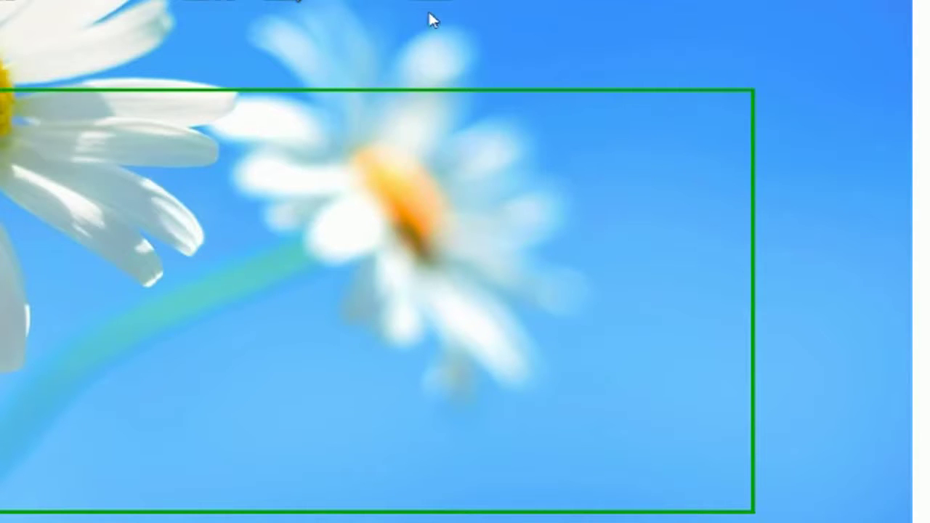
left_click_drag(298, 1, 353, 0)
key("ctrl+End")
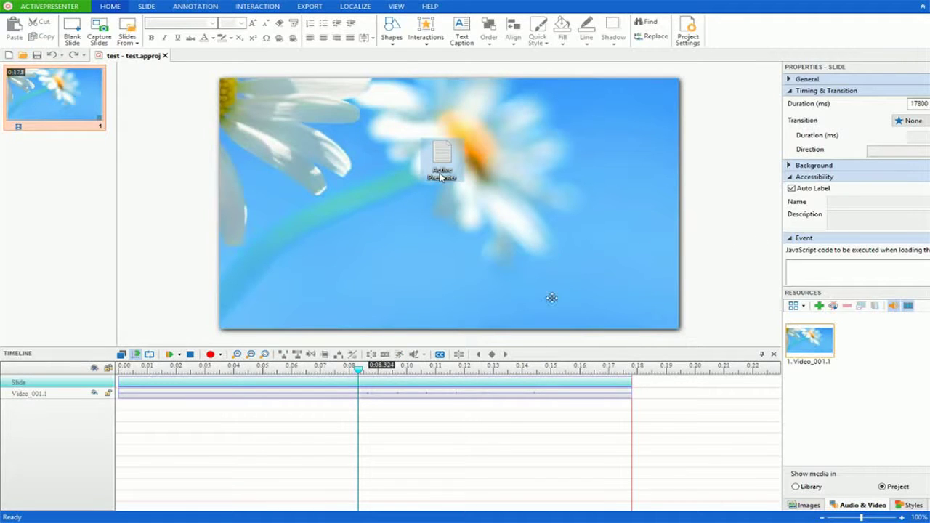
Preview the captured video and record an audio clip of about 4.6 seconds starting at 0:00.620 on the timeline
left_click(169, 354)
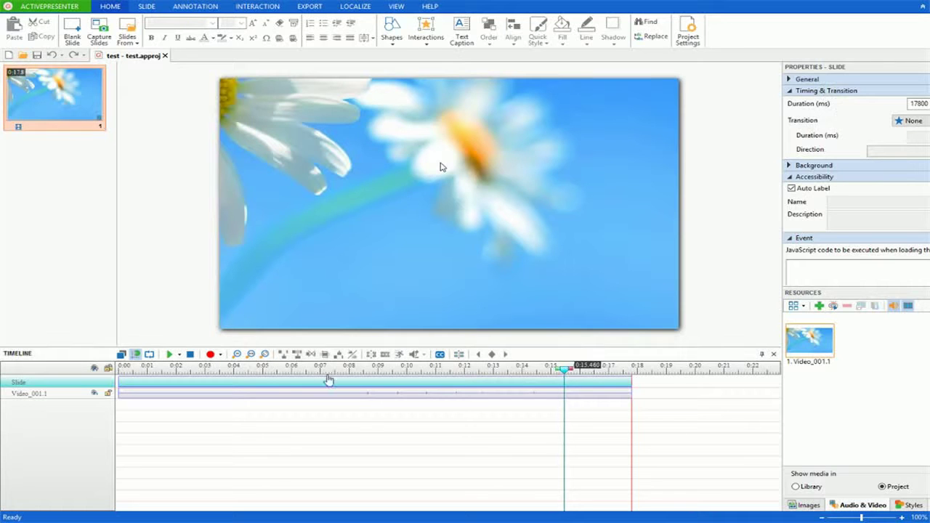
left_click_drag(328, 380, 137, 383)
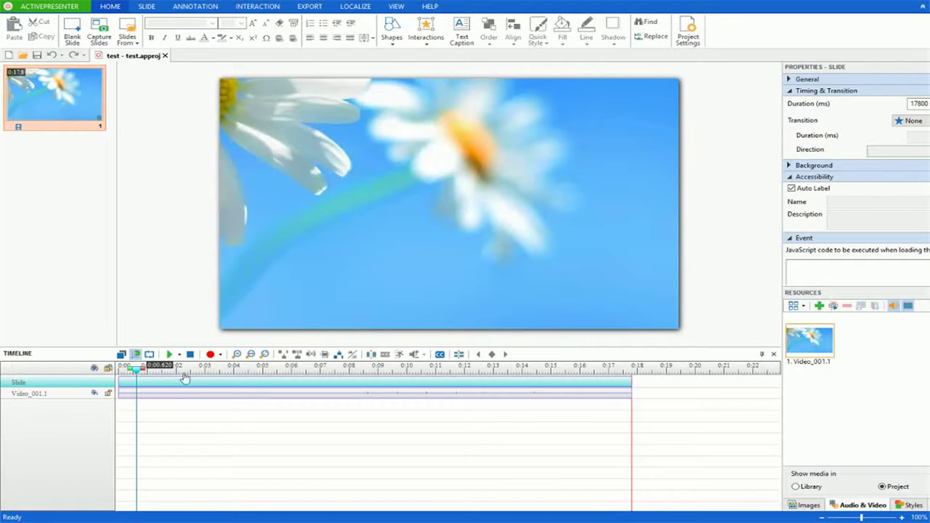
key("space")
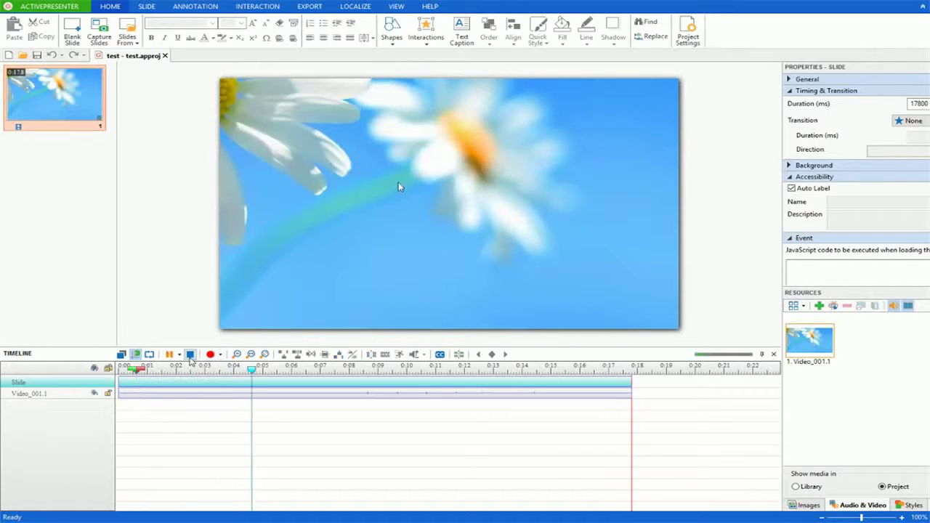
left_click(189, 354)
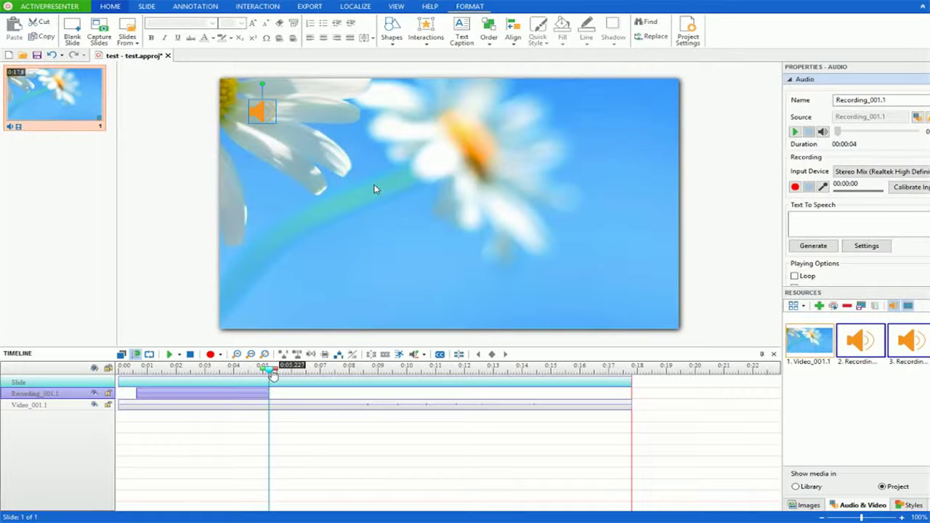
Play back the audio recording from 0:00.620 and move its clip to start at about 0:08.5 on the timeline
left_click_drag(272, 373, 137, 378)
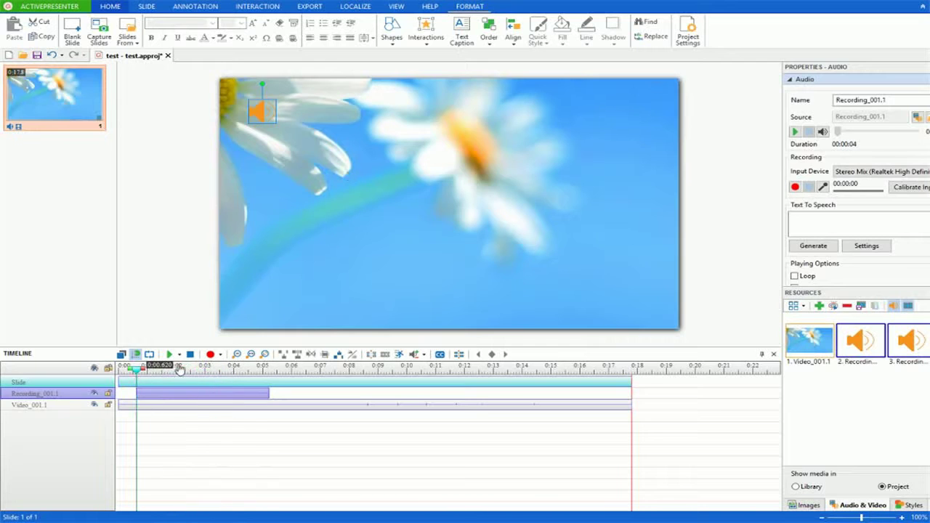
left_click(169, 354)
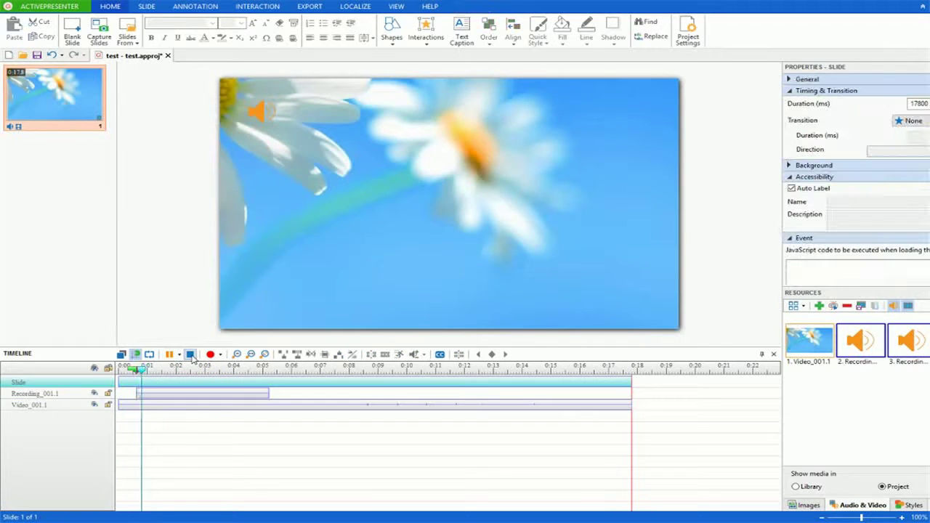
left_click_drag(220, 393, 438, 393)
Split the slide at 0:01.520 and remove the resulting first slide
left_click_drag(299, 377, 164, 384)
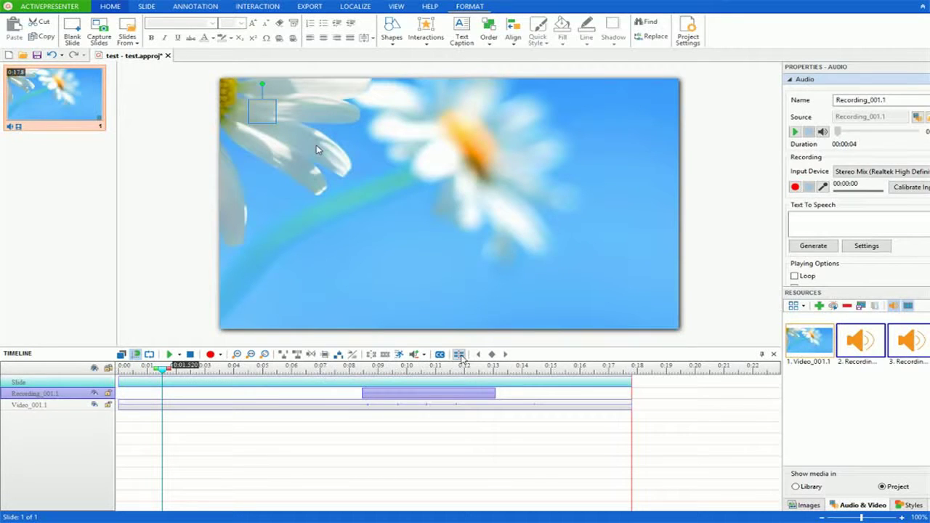
left_click(459, 354)
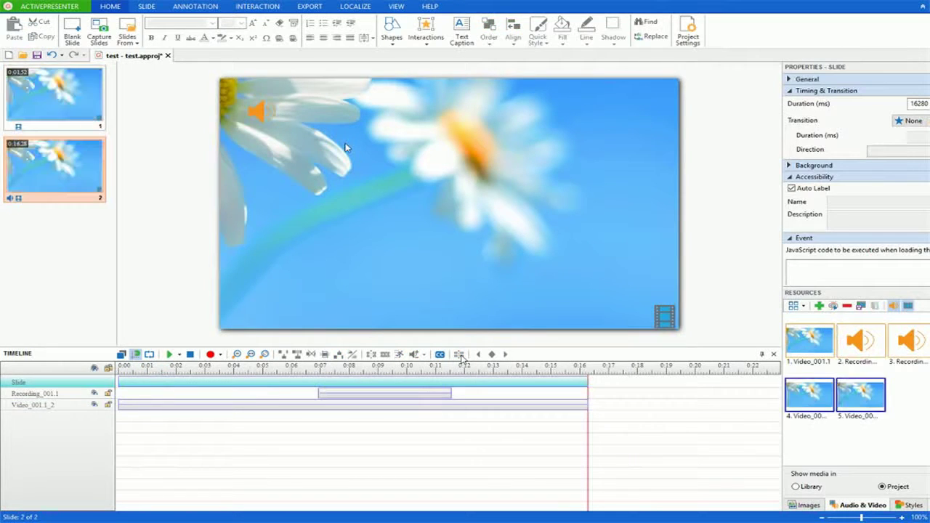
left_click(51, 102)
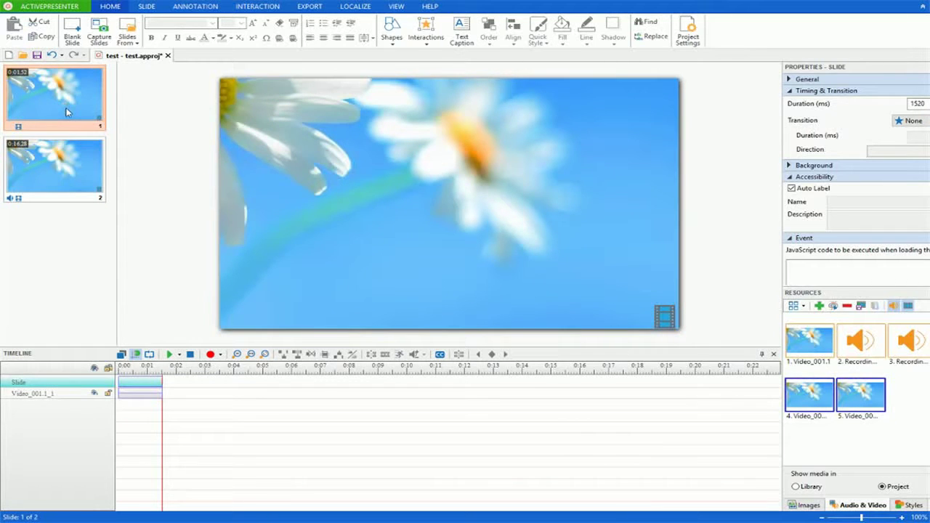
key("ctrl+z")
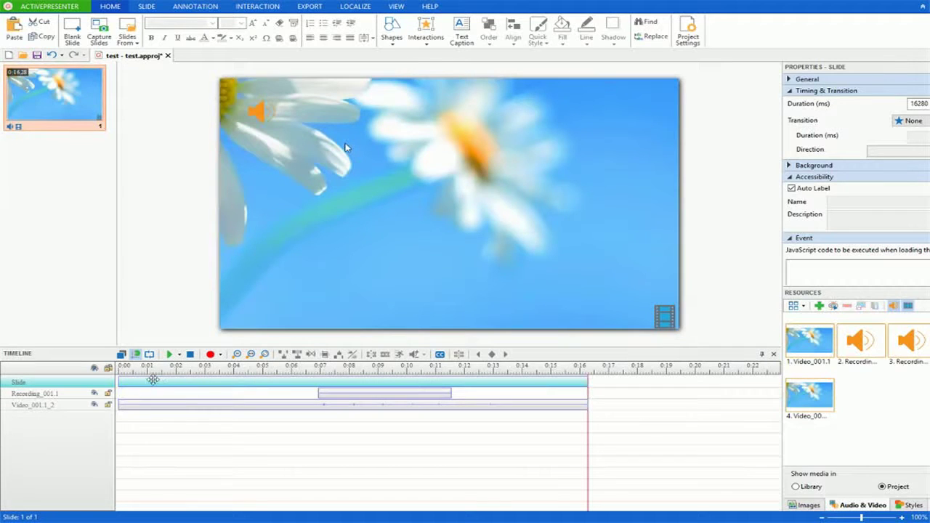
Play back the shortened slide from the start and inspect the audio and video items in the project's resources
left_click(129, 368)
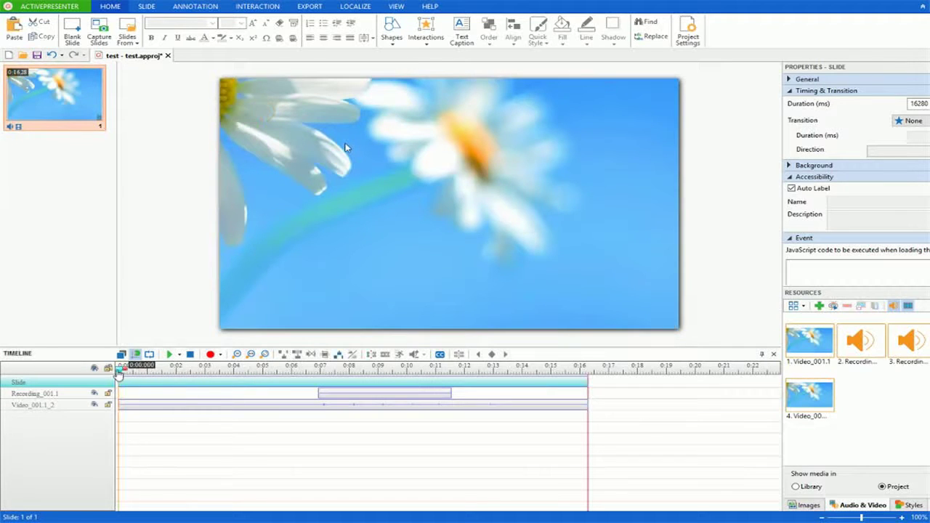
left_click(171, 355)
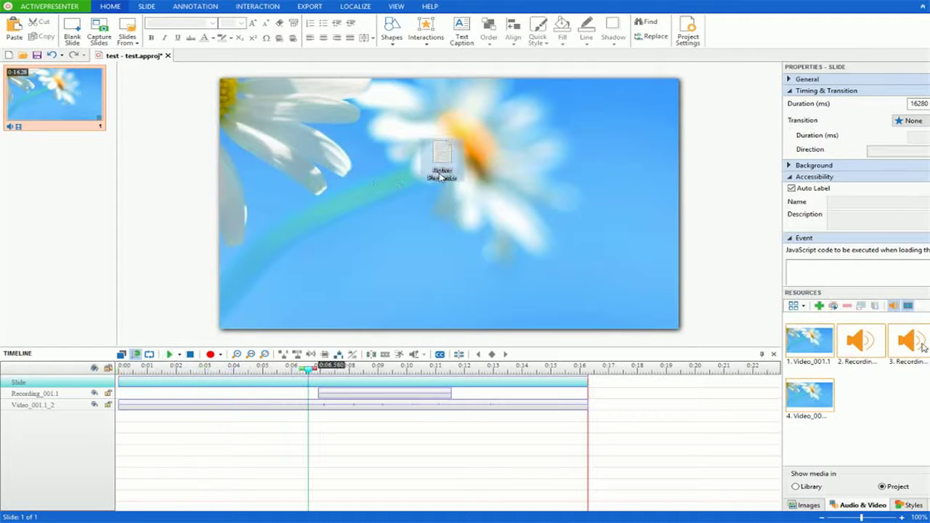
left_click(871, 347)
left_click(911, 347)
left_click(817, 395)
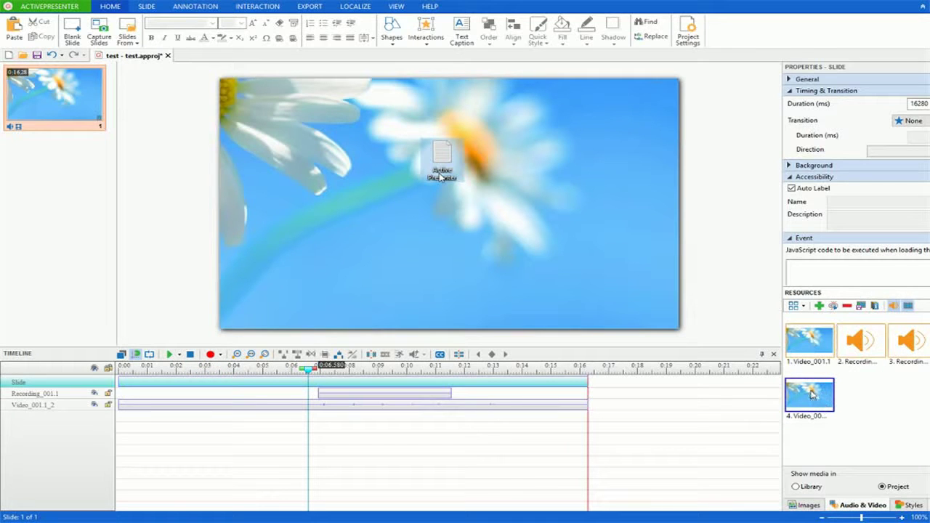
left_click(804, 341)
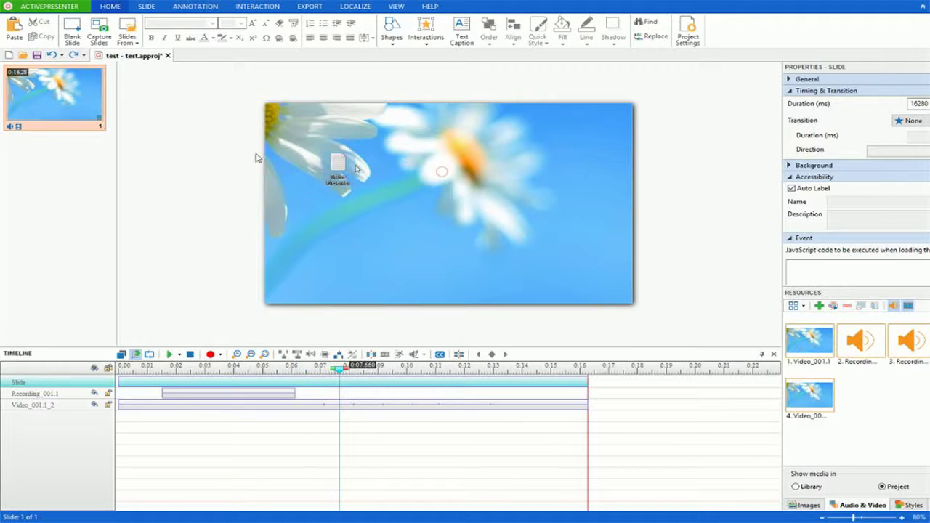
Add a Zoom-n-Pan at 0:07.660 and enlarge its frame to just over half the slide's width around the upper-left area
left_click(204, 7)
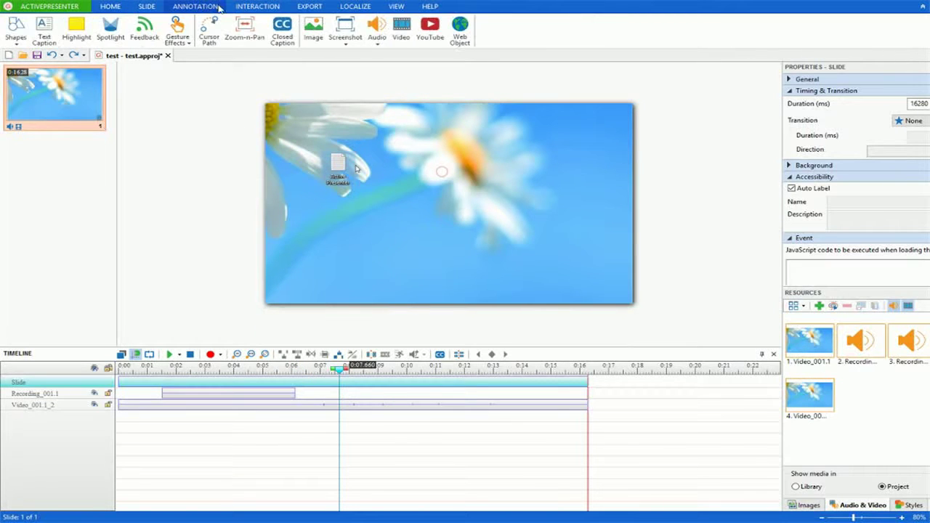
left_click(253, 36)
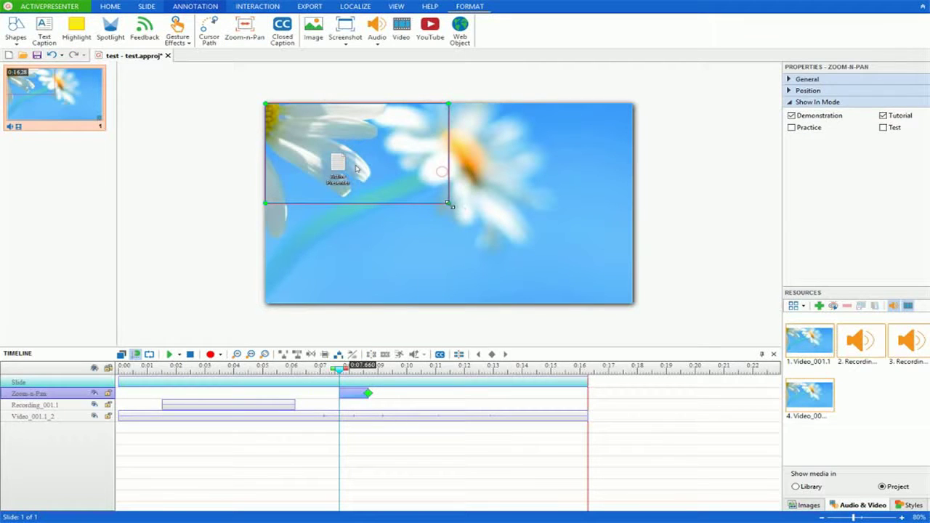
mouse_move(450, 207)
left_mouse_down()
mouse_move(445, 217)
mouse_move(461, 213)
left_mouse_up()
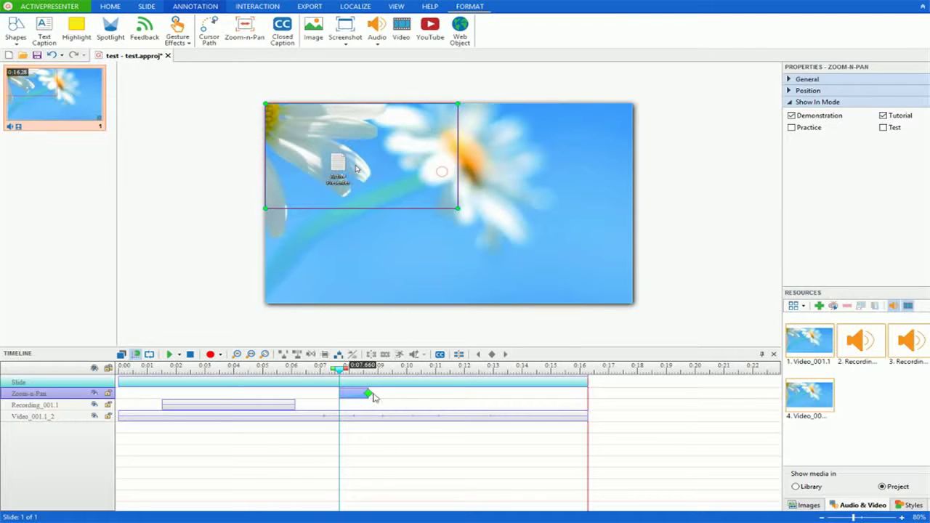
Extend the Zoom-n-Pan to end at about 0:15 and preview it from 0:05.240
left_click_drag(370, 397, 553, 396)
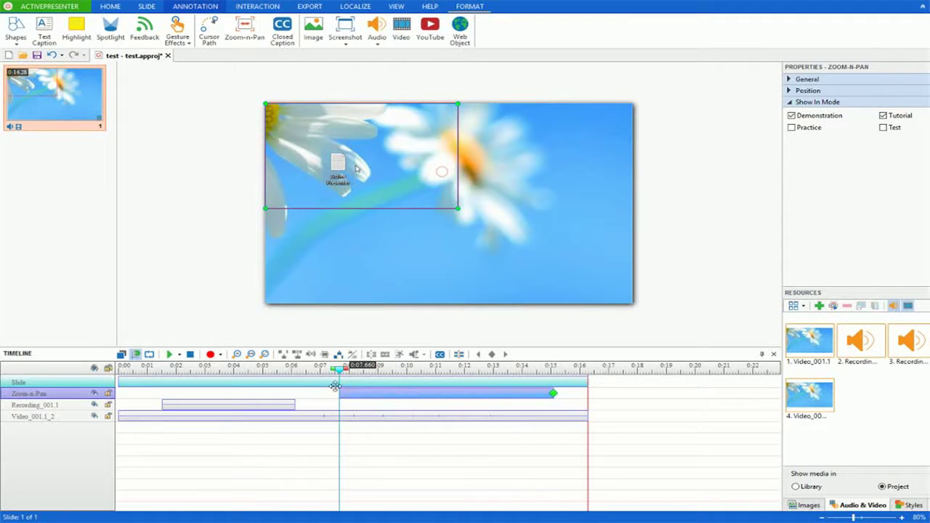
left_click(270, 369)
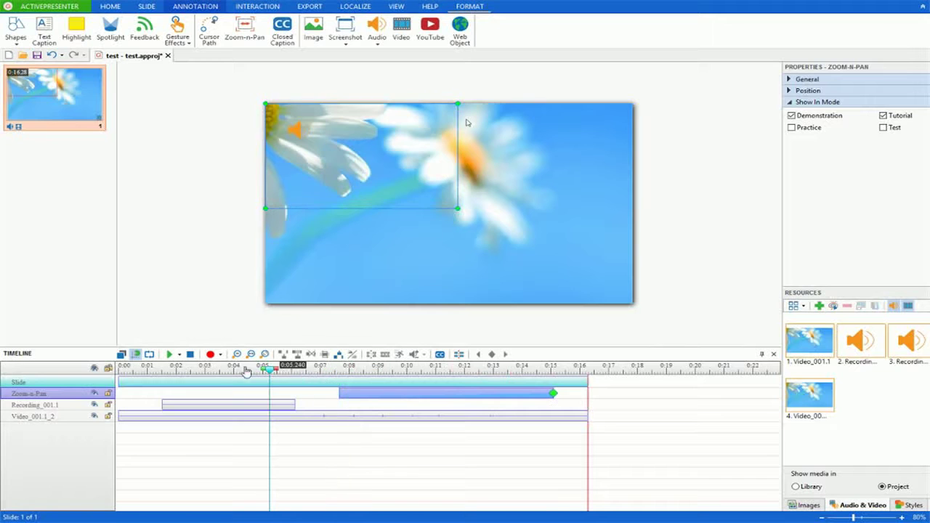
left_click(169, 354)
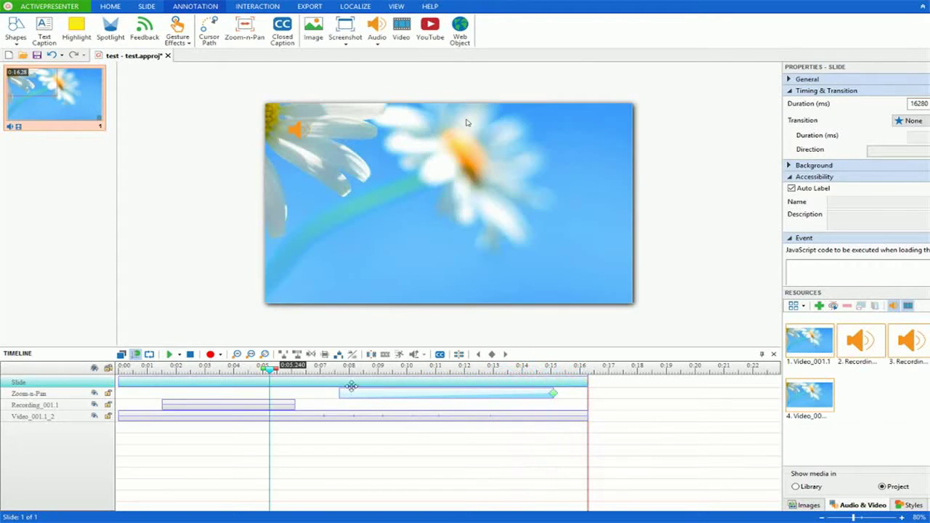
Shorten the Zoom-n-Pan to end at about 0:08.8 and preview the faster zoom from 0:06.160
left_click_drag(552, 400, 375, 407)
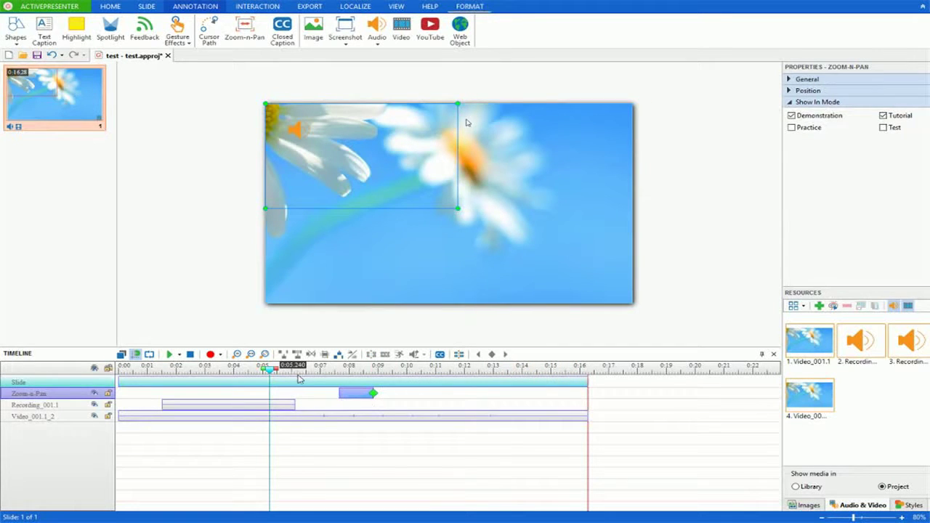
left_click(294, 372)
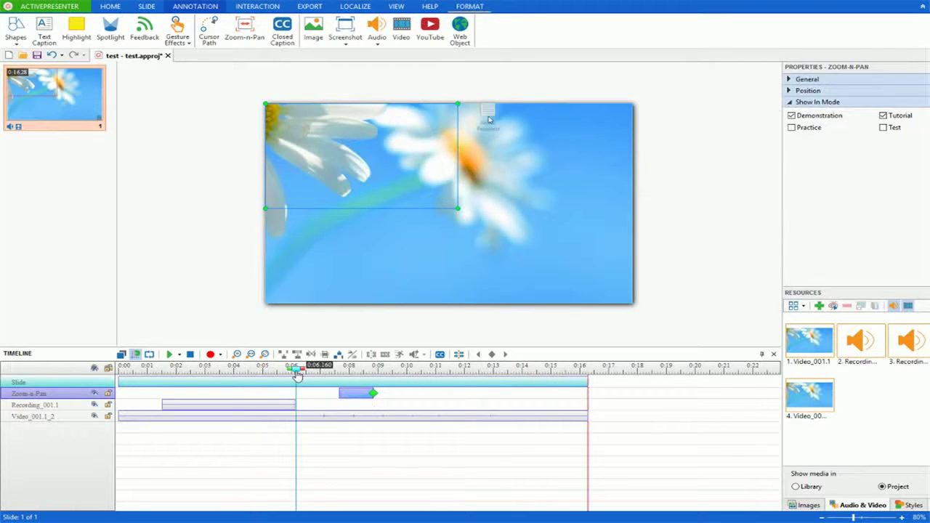
left_click(169, 354)
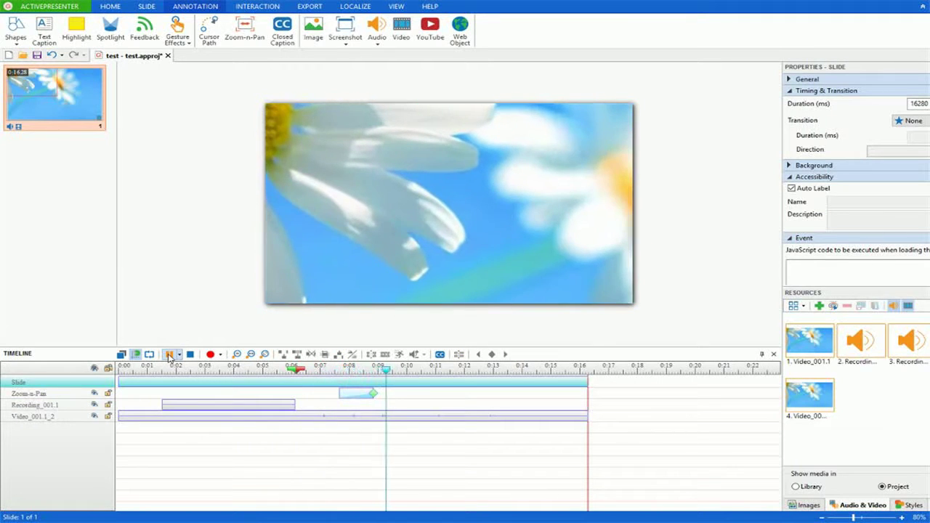
left_click(170, 355)
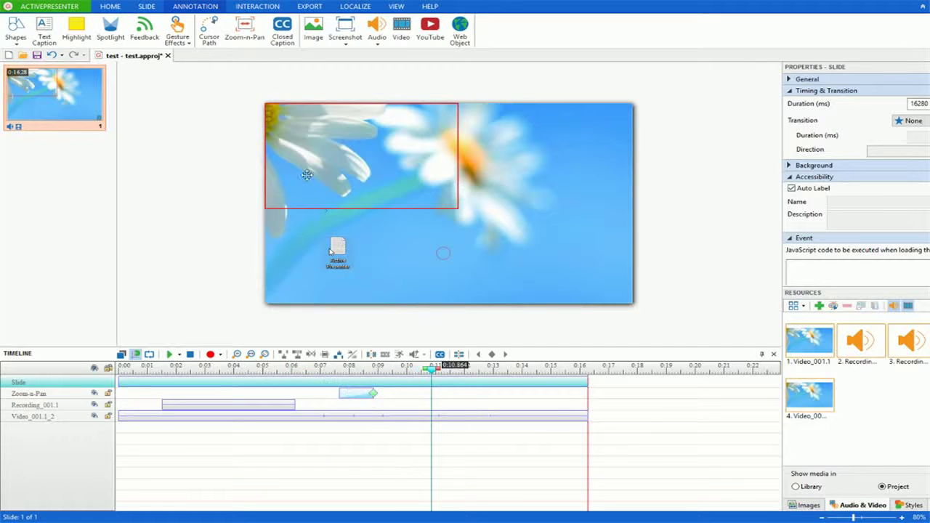
Add a gesture effect, shift its start to 8840 ms at the end of the zoom, and preview it from 0:06.120
left_click(179, 35)
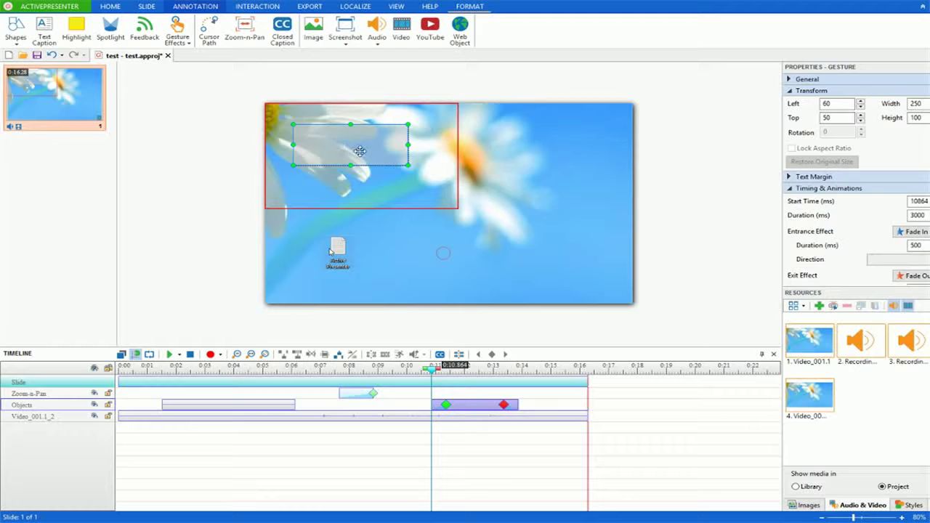
left_click_drag(466, 405, 409, 409)
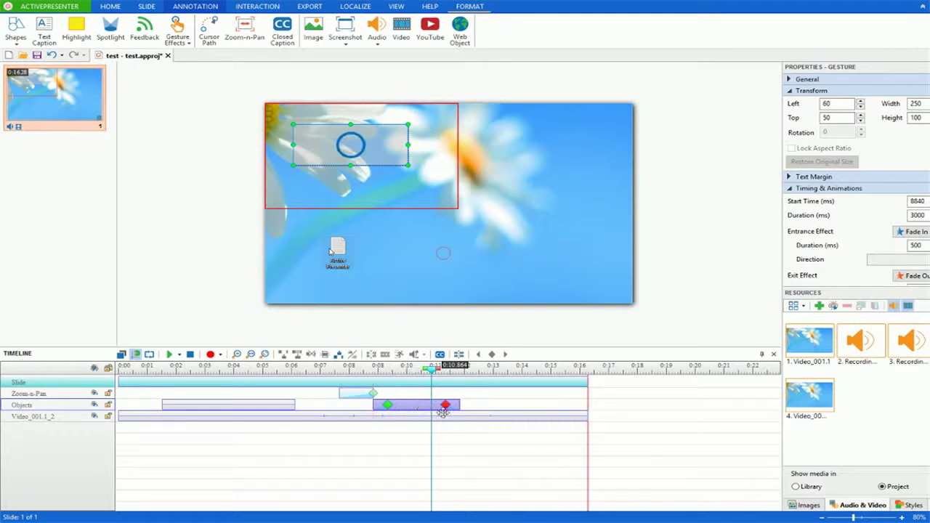
left_click(295, 366)
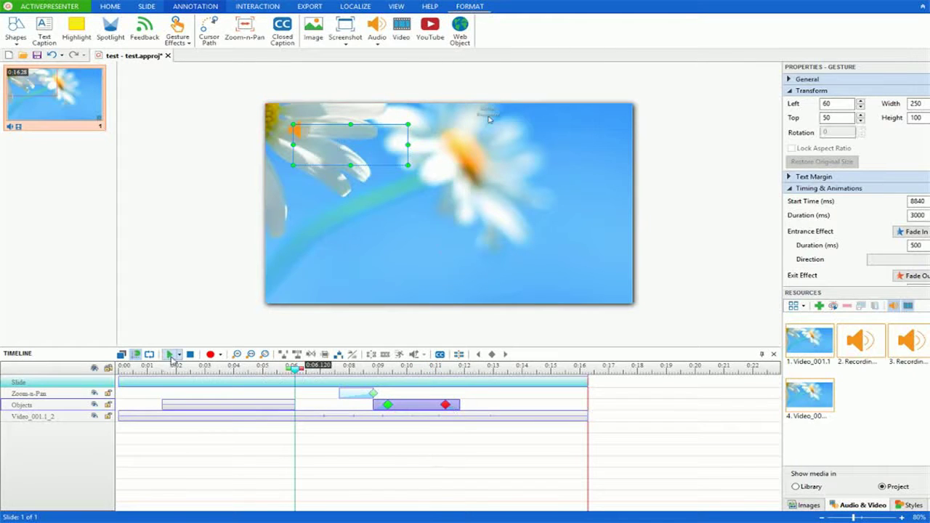
left_click(172, 356)
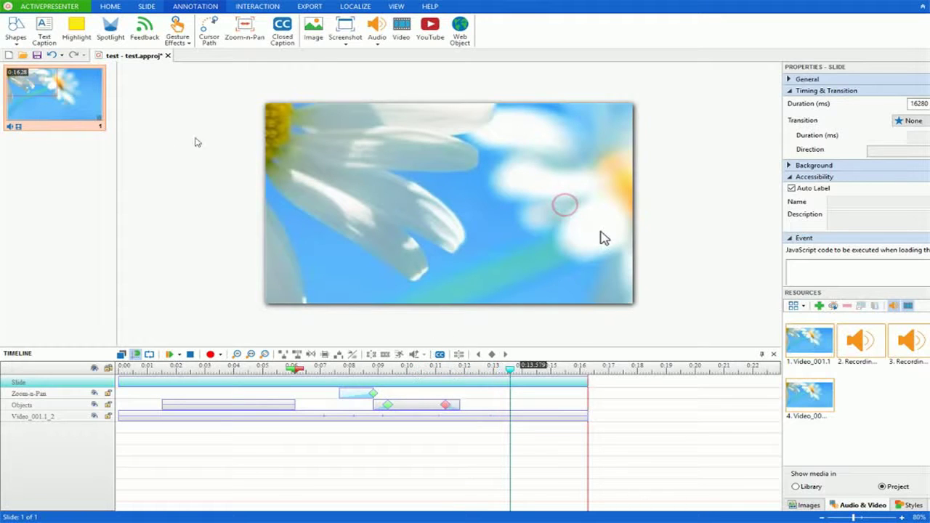
Delete the gesture effect from the timeline
left_click(418, 402)
key("Delete")
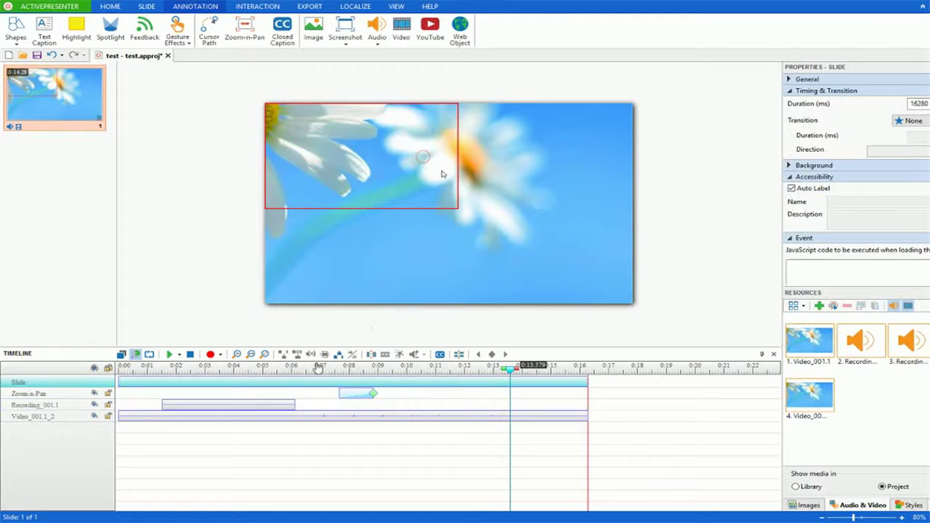
Add a highlight starting at 5980 ms and move it up on the slide to about top 13
left_click(291, 366)
left_click(76, 29)
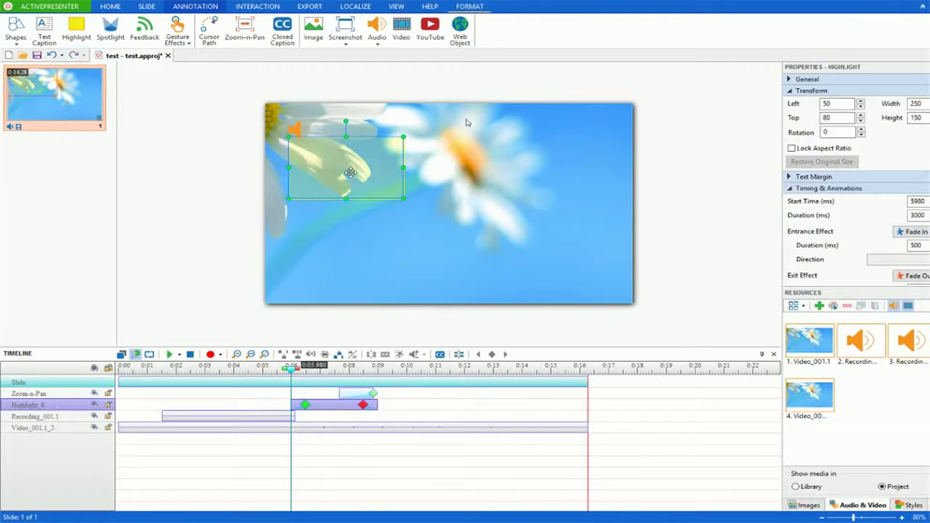
left_click_drag(350, 172, 350, 145)
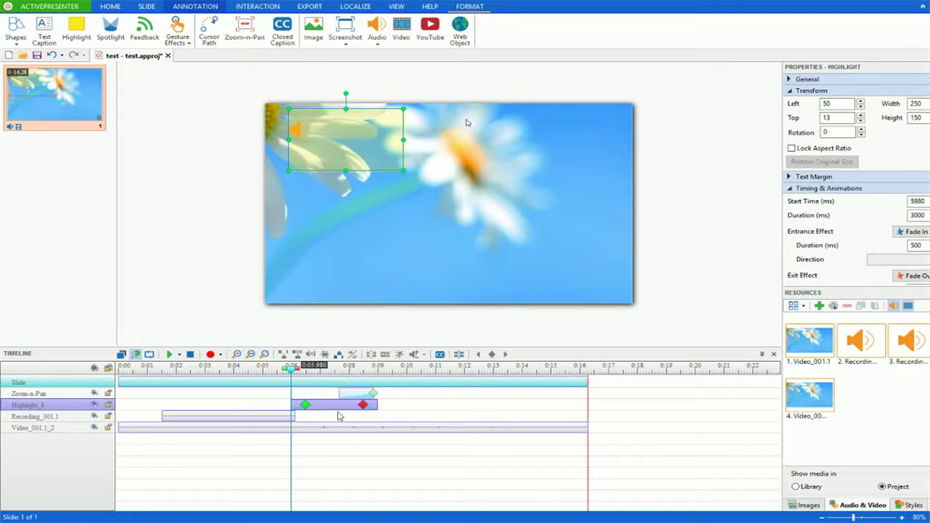
Shift the highlight's start to 7660 ms and reposition it over the dragged desktop icon, at about left 47 and top 79
left_click_drag(359, 369, 339, 371)
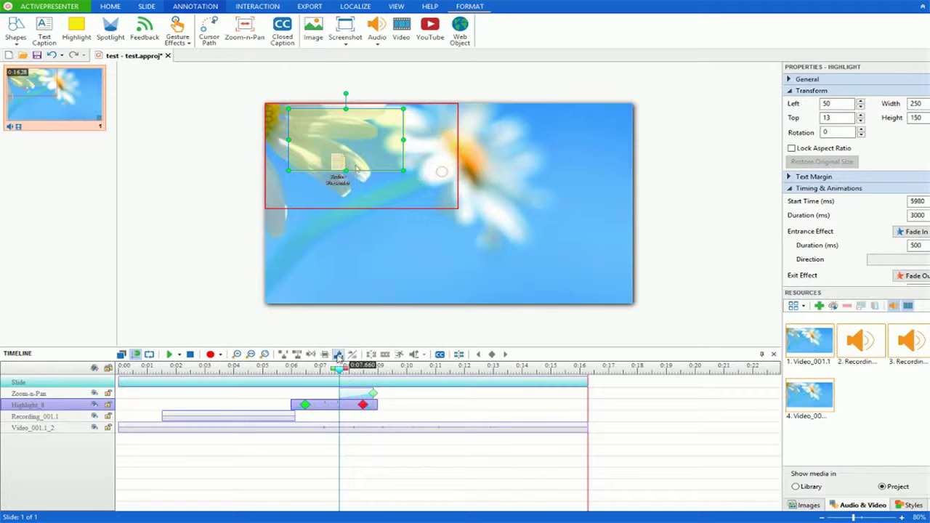
left_click_drag(322, 404, 370, 400)
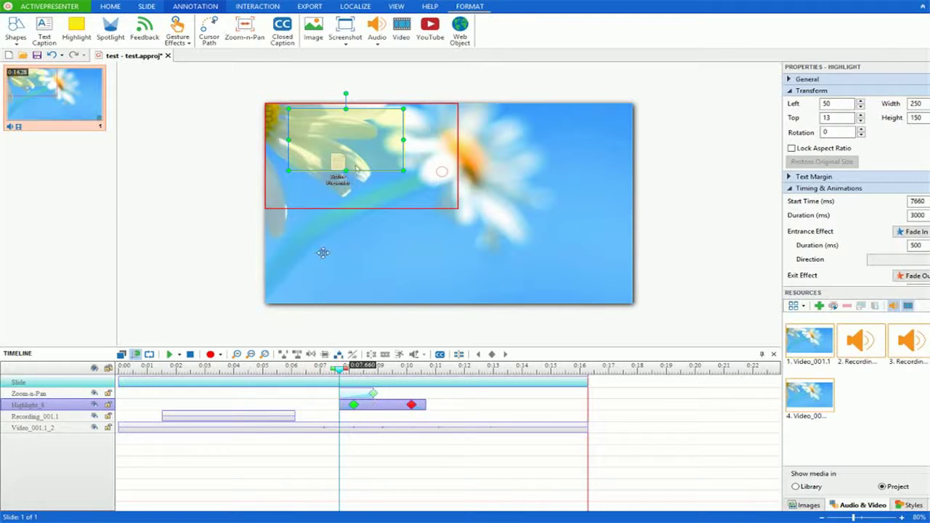
left_click_drag(352, 132, 351, 159)
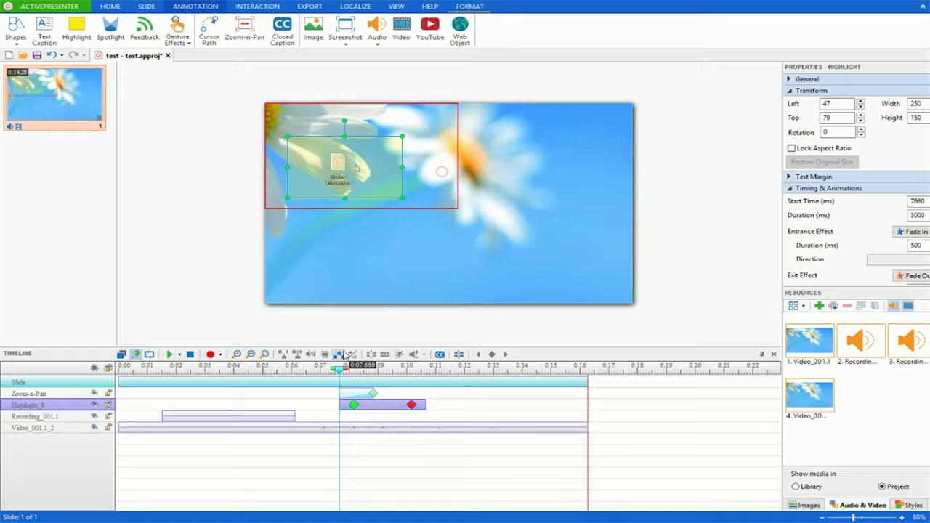
Preview the highlight together with the zoom from 0:07.300
left_click(310, 370)
left_click_drag(313, 372, 329, 370)
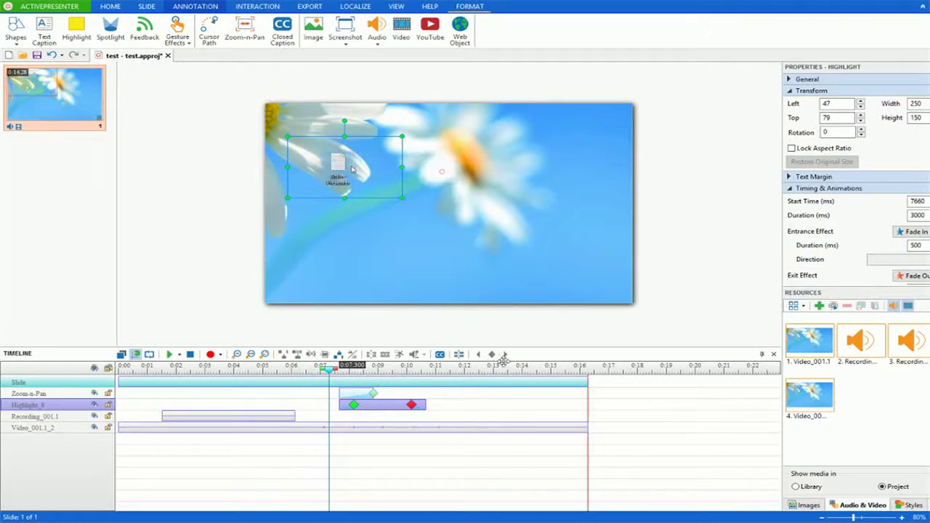
key("space")
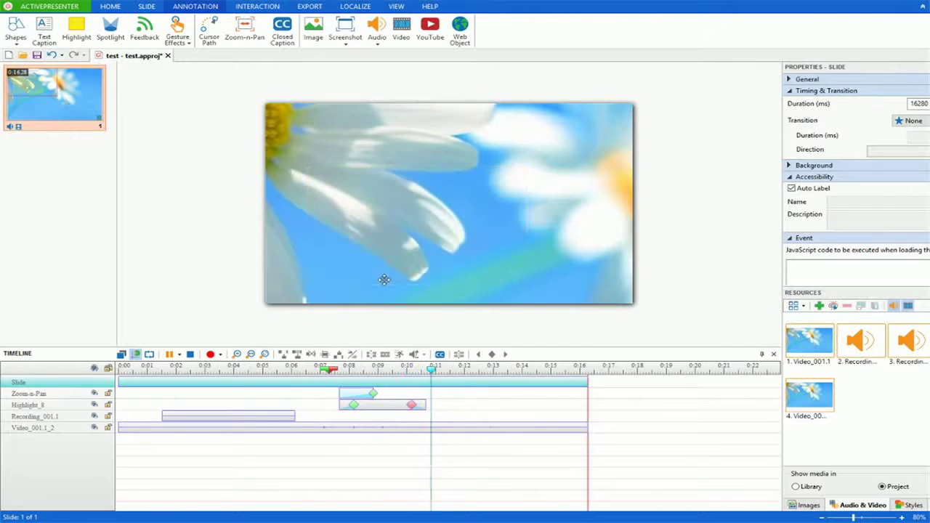
key("space")
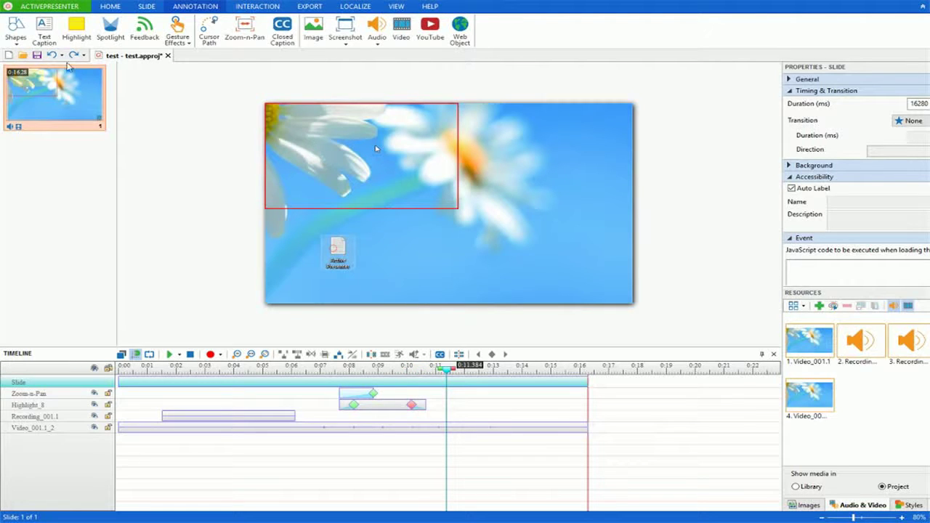
Add a text caption at 0:11.384 and replace its placeholder text with "Testo di prova"
left_click(45, 33)
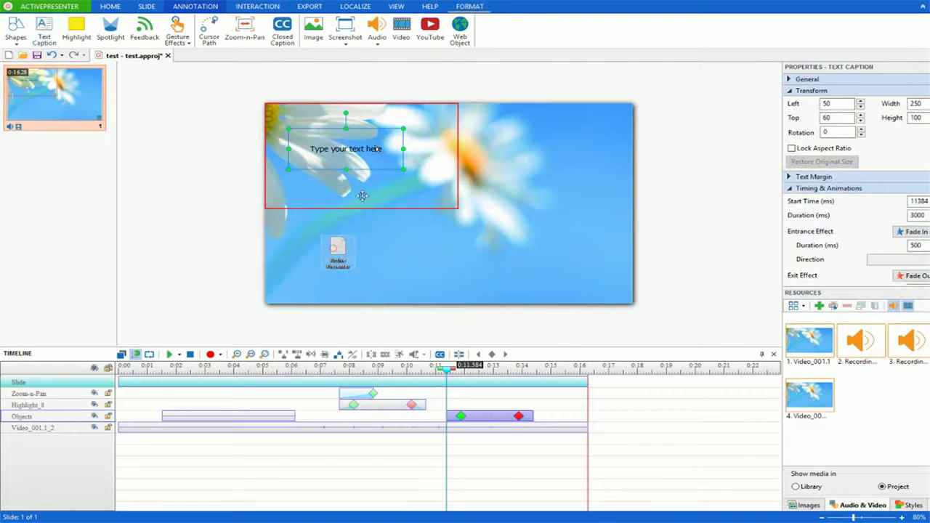
double_click(335, 154)
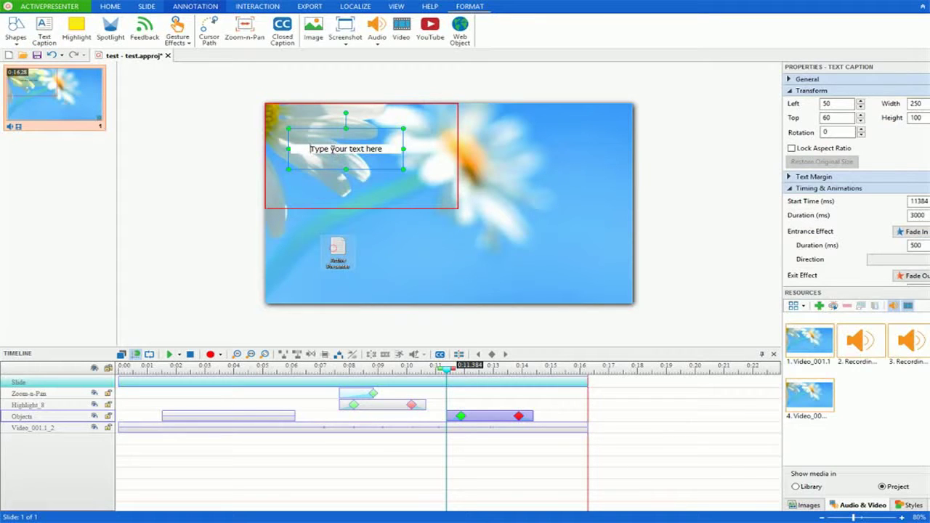
key("ctrl+a")
type("Testo di prova")
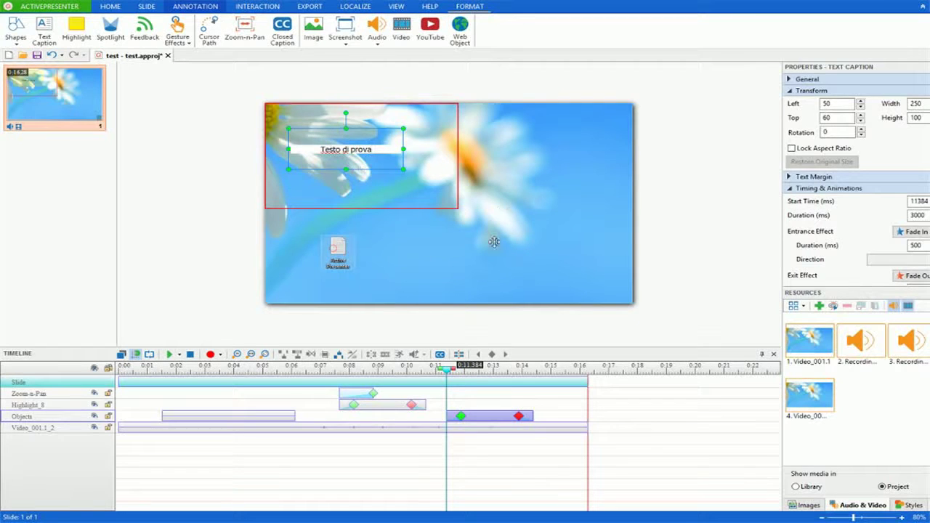
left_click(507, 197)
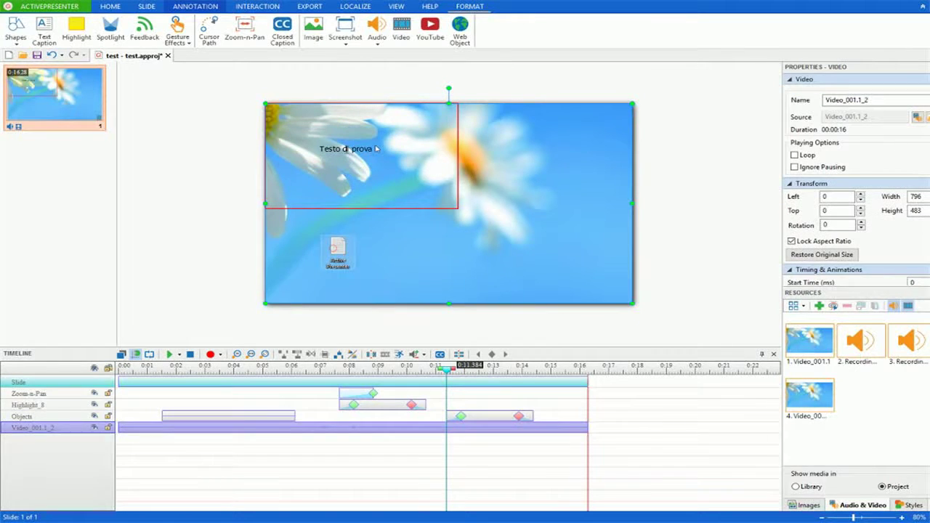
Delete the Zoom-n-Pan and the highlight from the timeline
left_click(366, 394)
key("Delete")
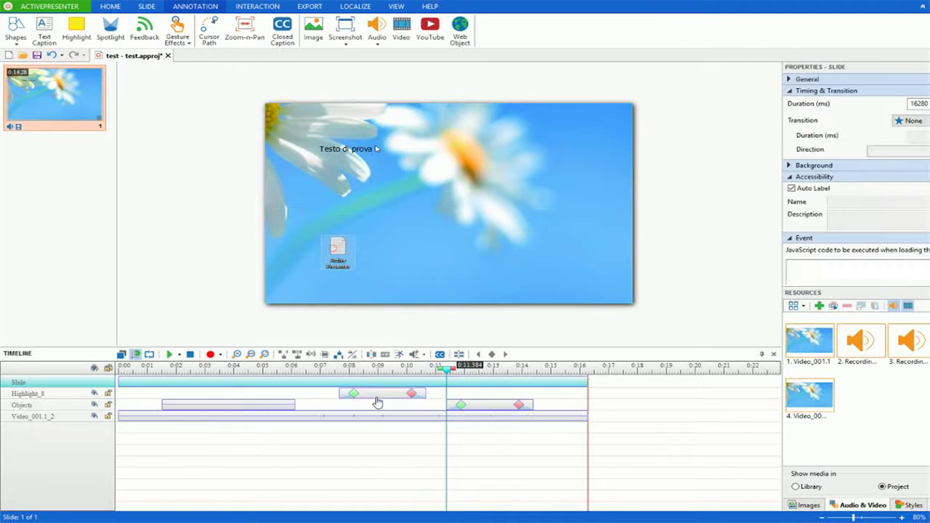
left_click(382, 391)
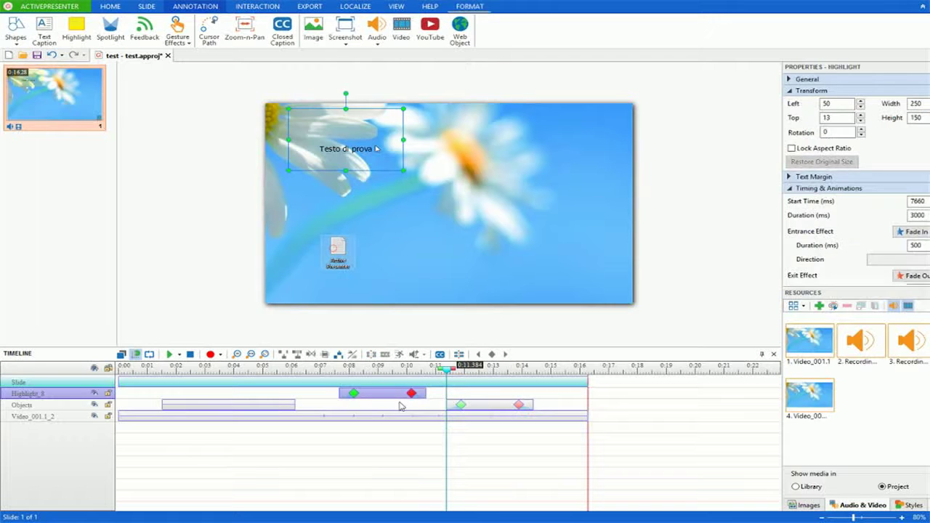
key("Delete")
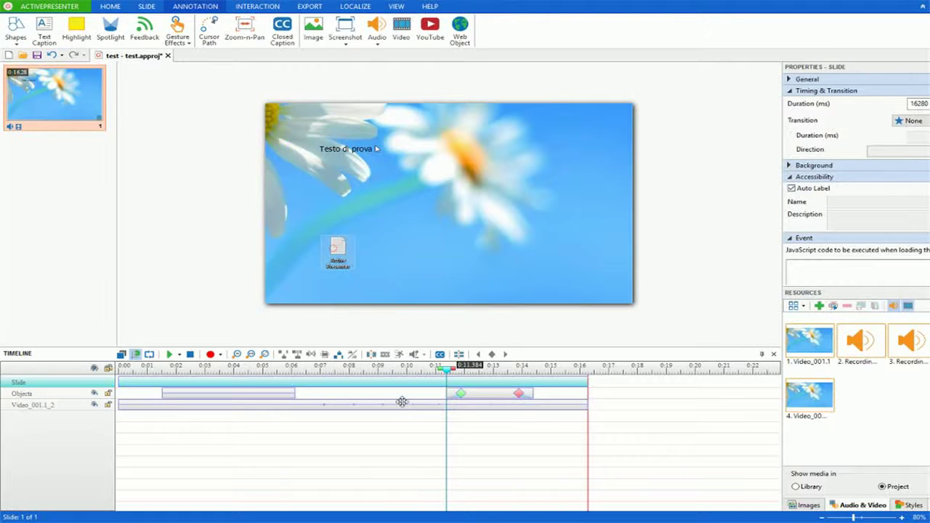
Move the text caption earlier on the timeline to start at about 0:08.7 and preview it from 0:08.240
left_click_drag(476, 393, 378, 393)
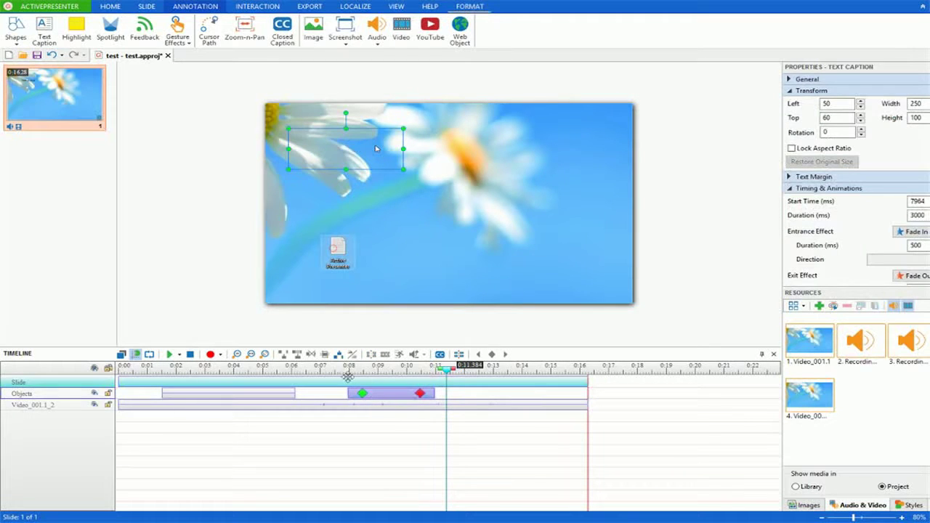
left_click(333, 366)
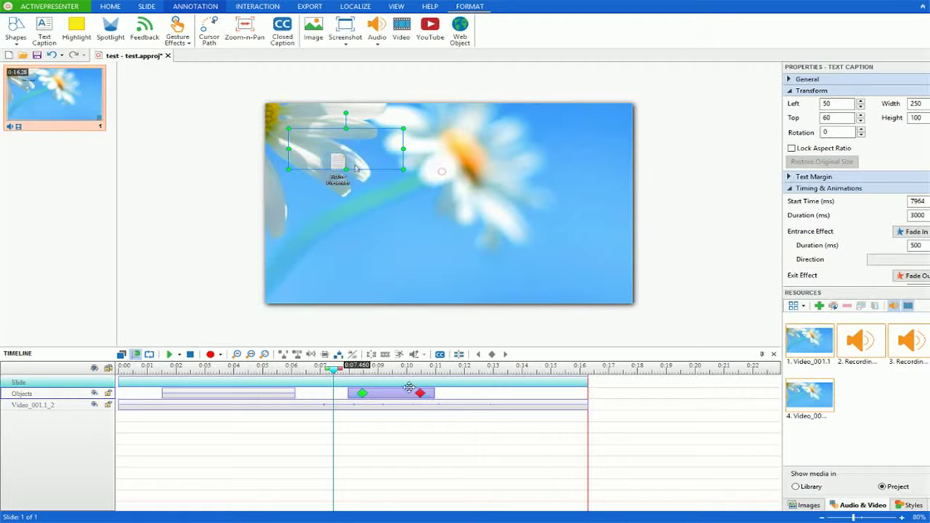
left_click_drag(395, 392, 416, 391)
left_click(356, 367)
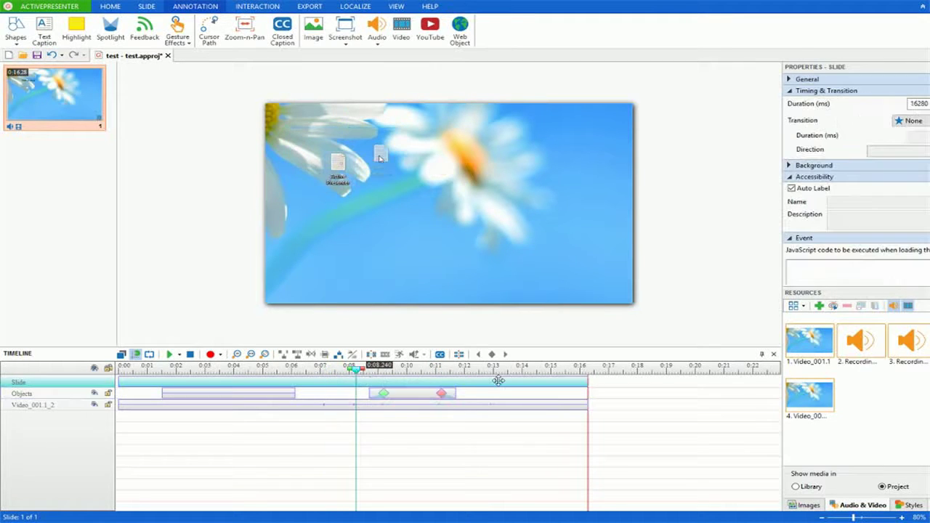
key("space")
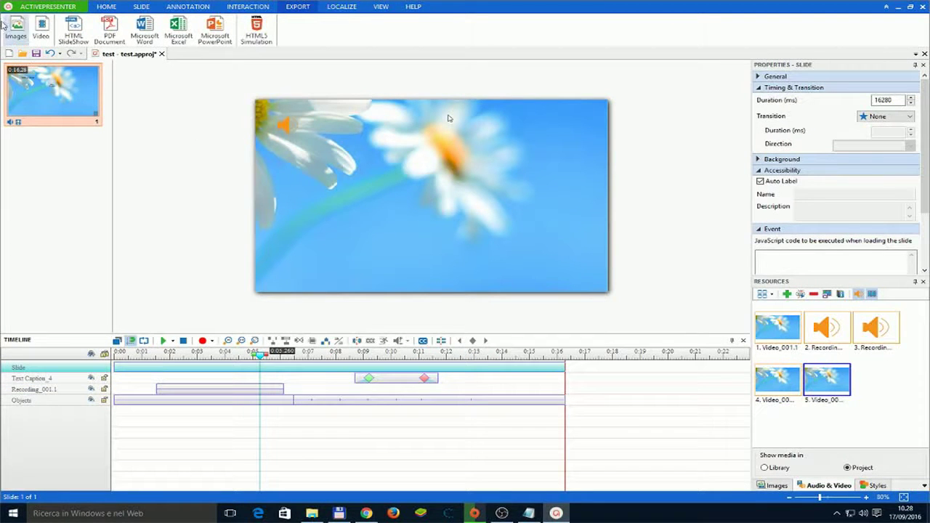
Export the project as an AVI video with the default rendering, size and audio settings
left_click(73, 39)
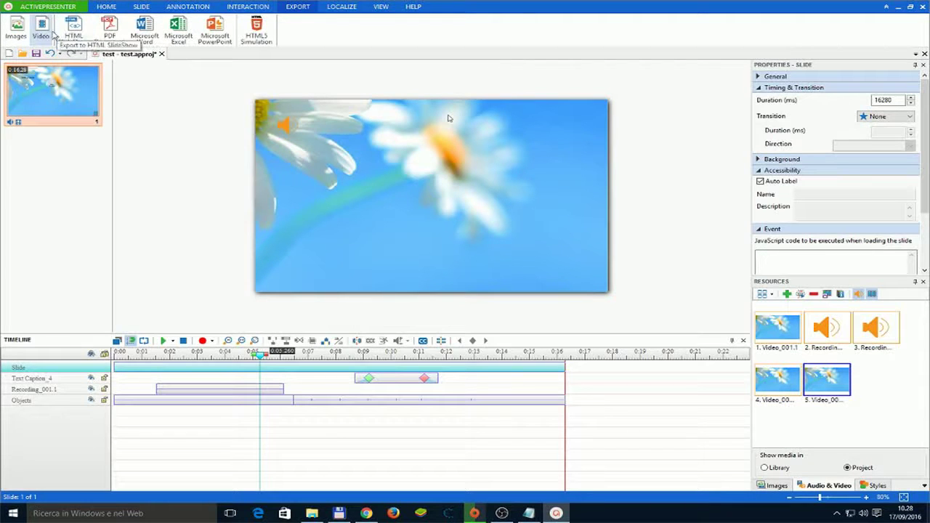
left_click(40, 33)
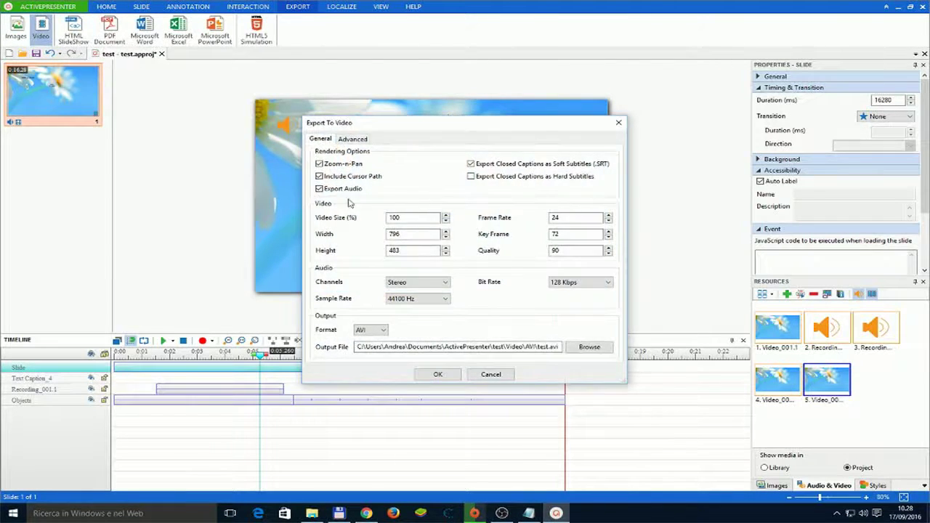
left_click(438, 374)
left_click(529, 257)
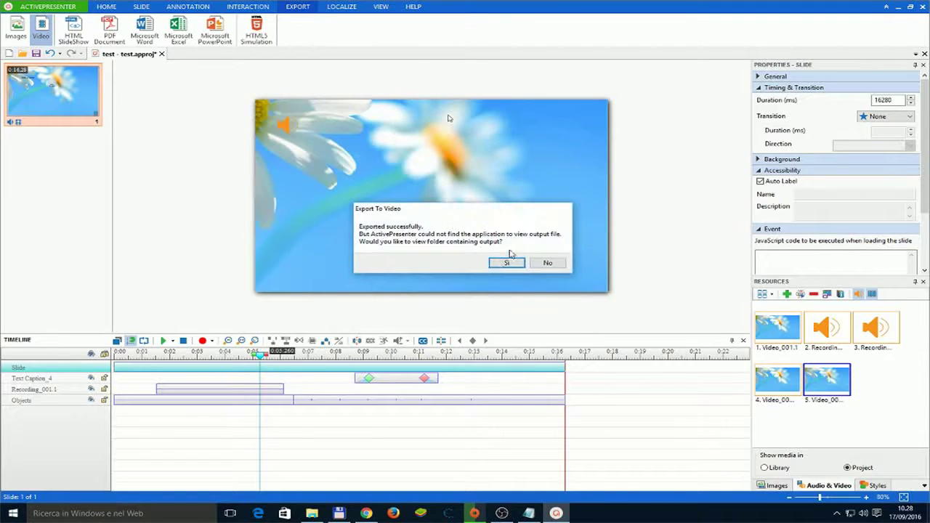
View the folder containing the exported output and play the test video
left_click(494, 265)
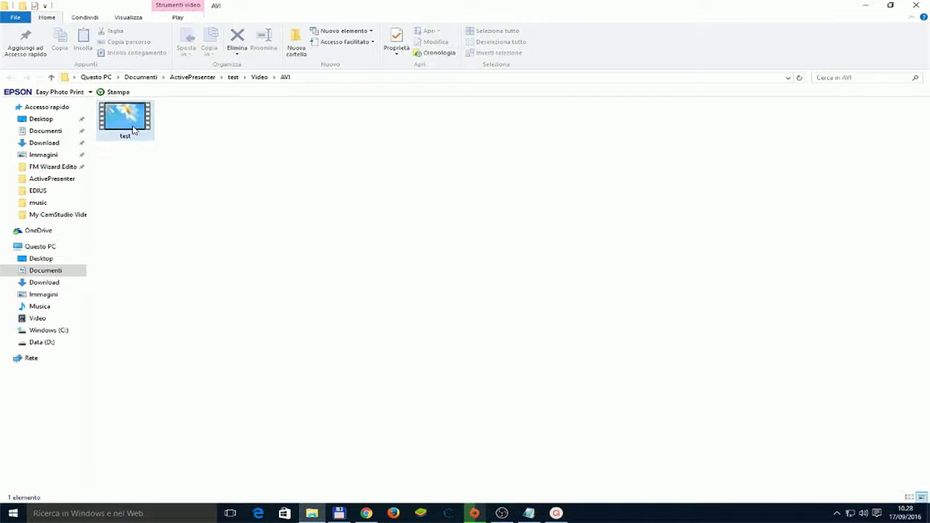
double_click(133, 130)
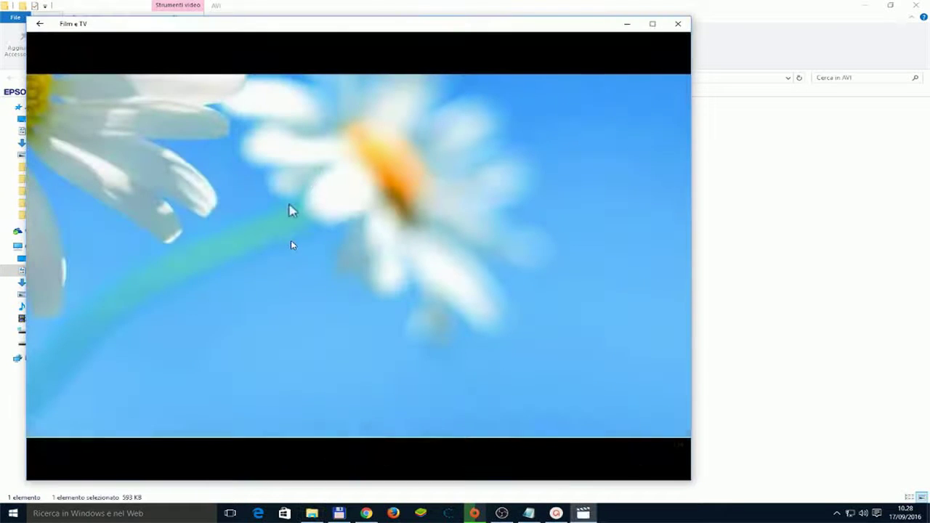